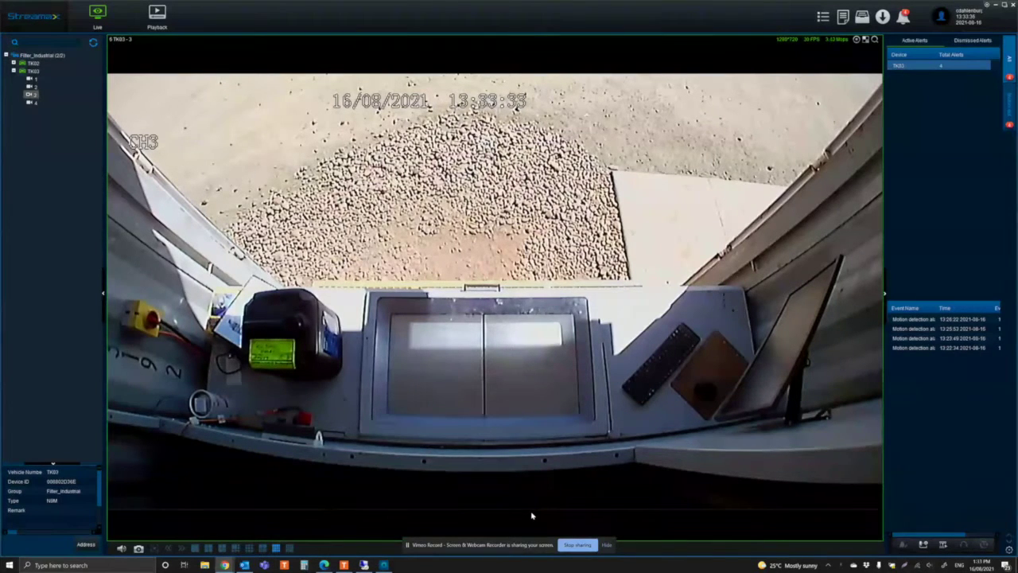
# Start an order for the Power Cool 20L coolant premix drum in TrakKit's Fluids catalogue.
pyautogui.click(364, 566)
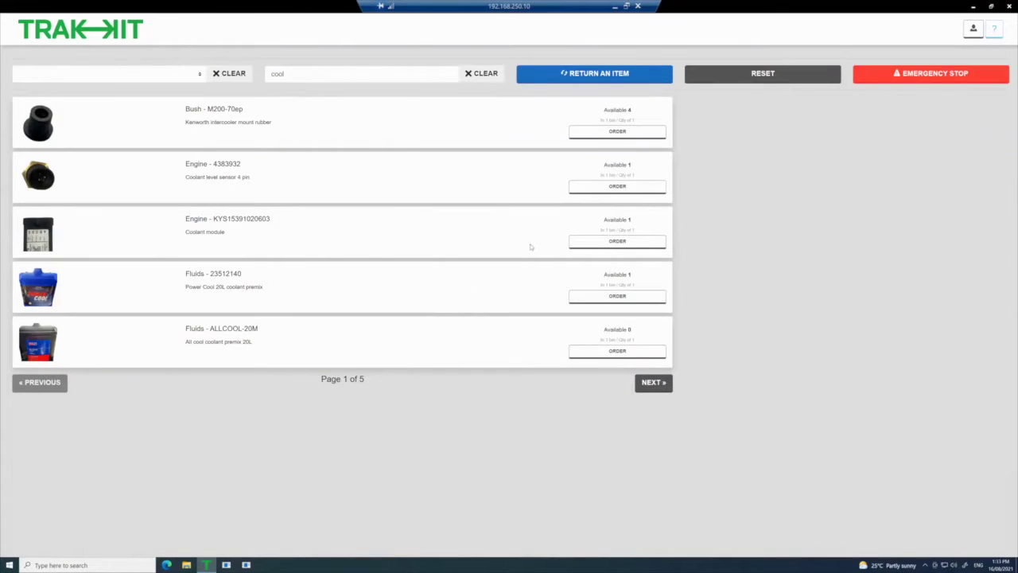
pyautogui.click(601, 296)
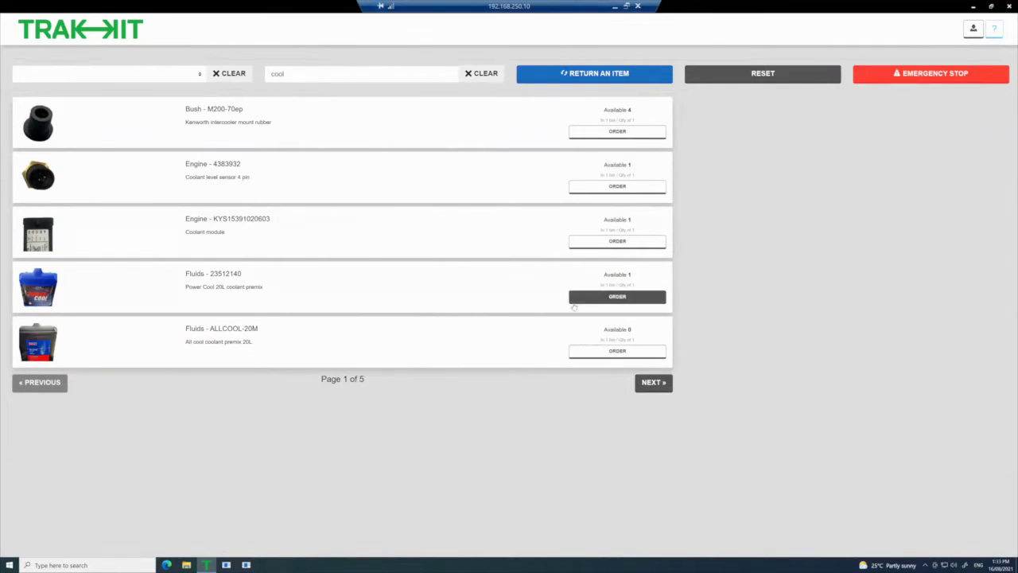
pyautogui.tripleClick(262, 286)
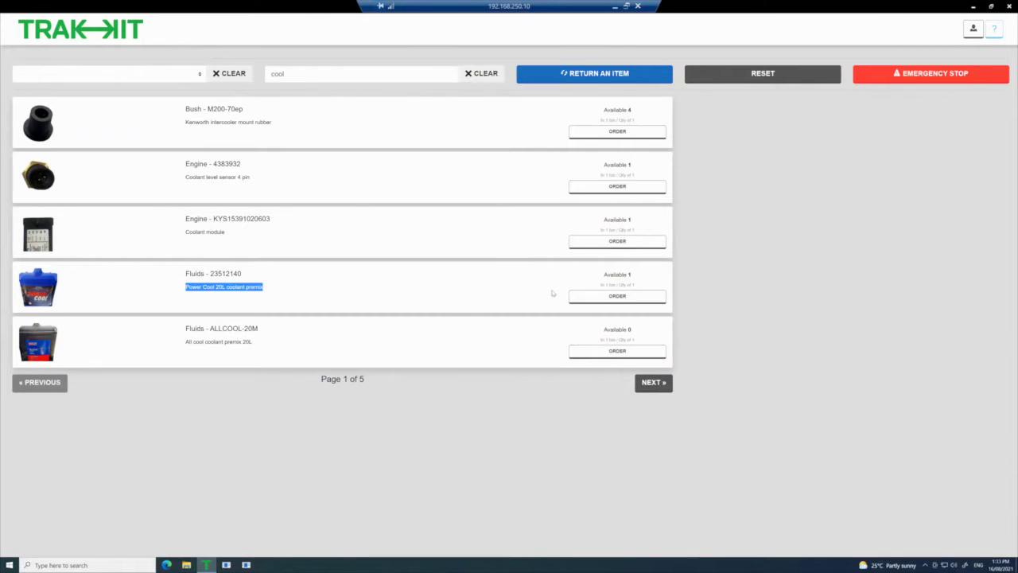
pyautogui.click(589, 296)
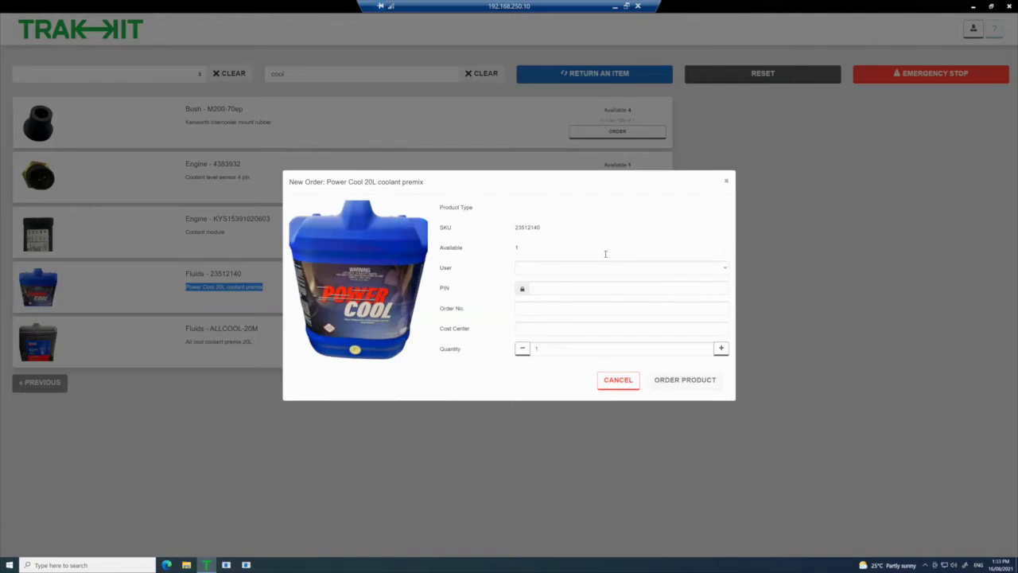
# Select the user, enter the PIN, and submit with order number and cost center 'test'.
pyautogui.click(610, 268)
pyautogui.click(547, 291)
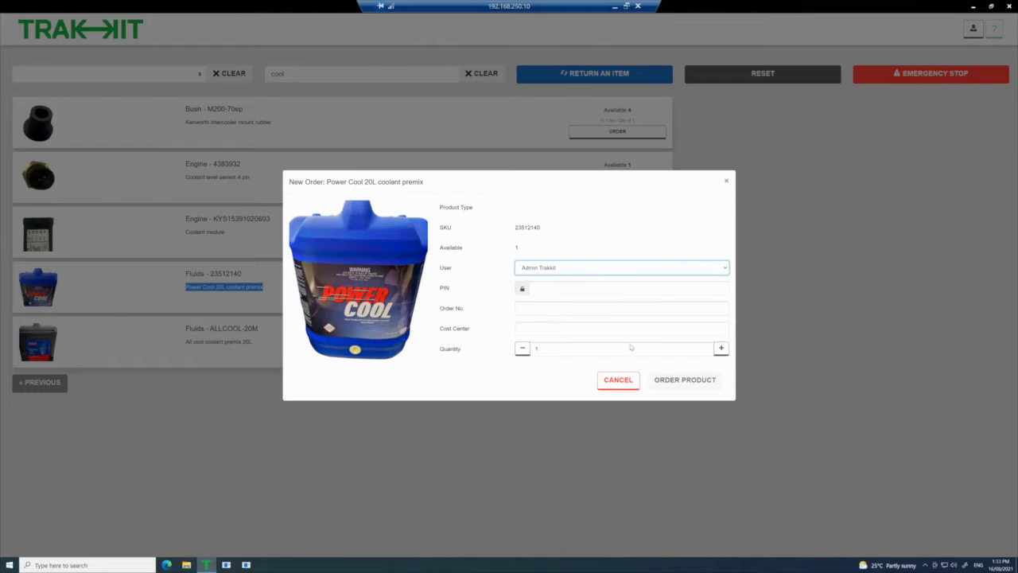
pyautogui.click(580, 287)
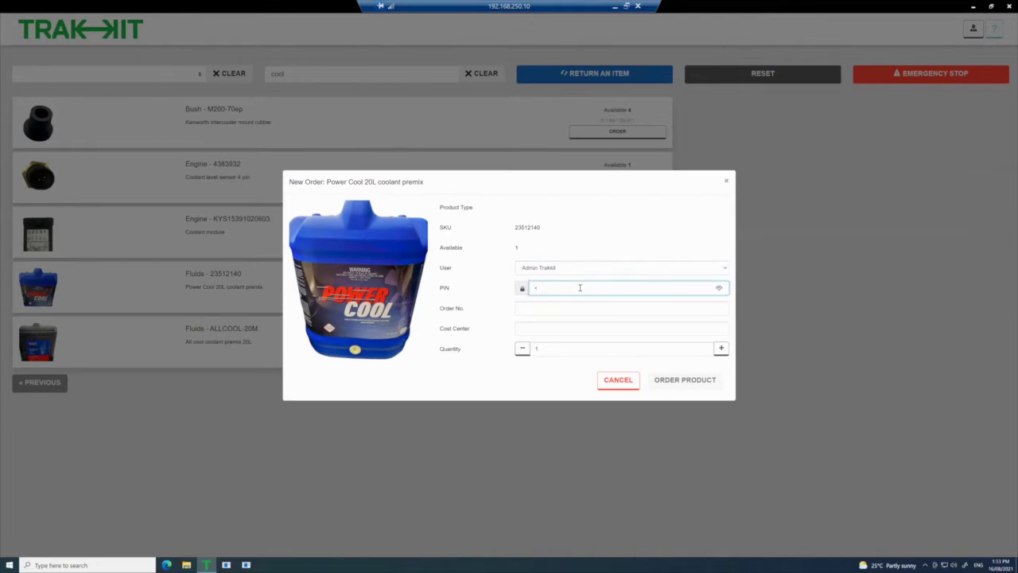
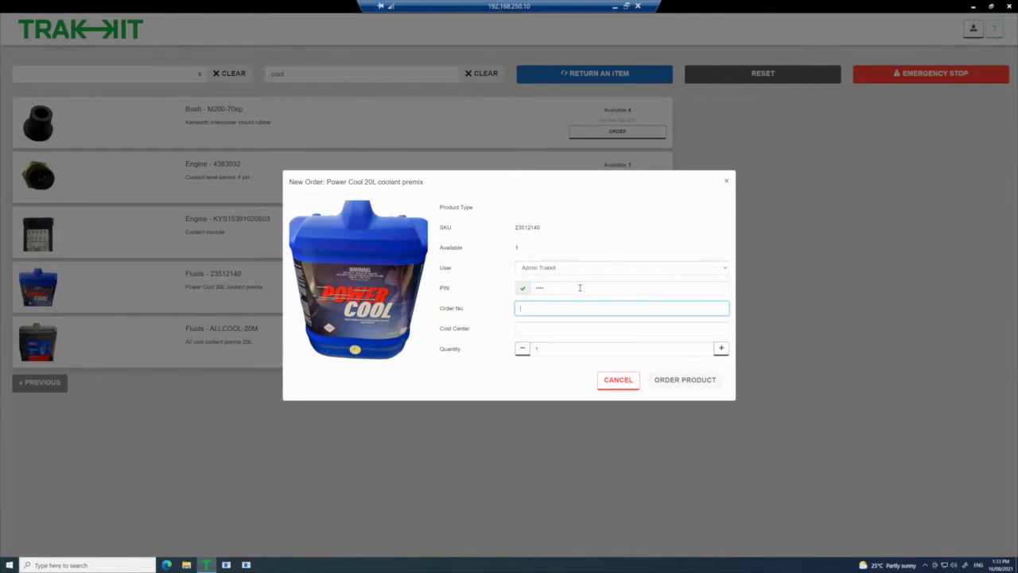
pyautogui.write('t')
pyautogui.press('Tab')
pyautogui.write('tes')
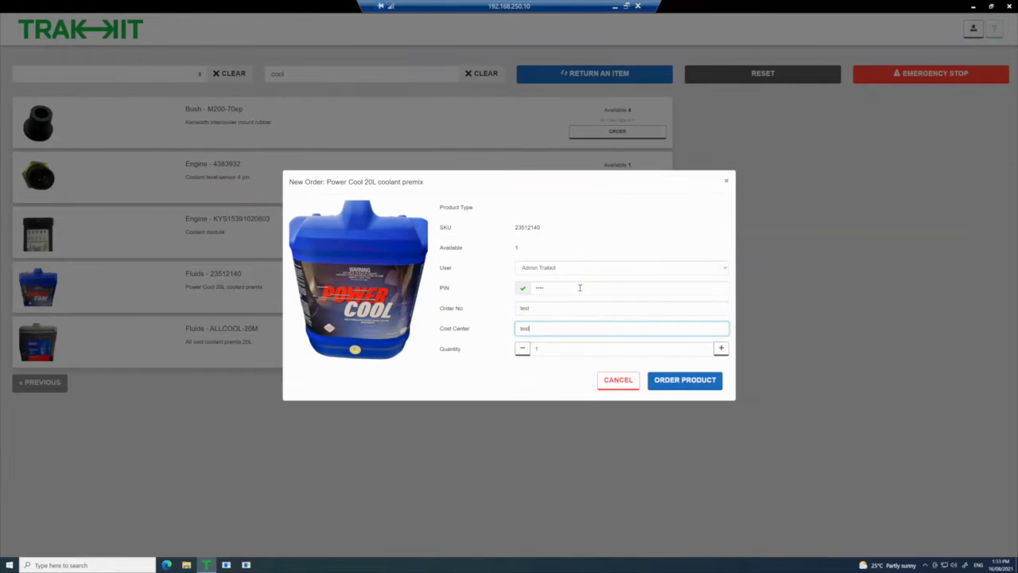
pyautogui.press('Tab')
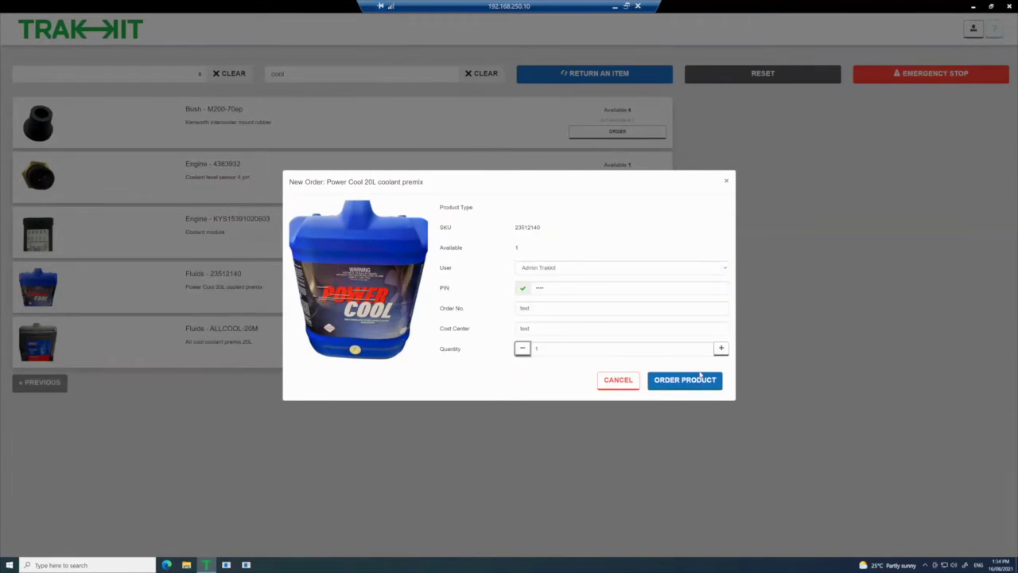
pyautogui.click(703, 388)
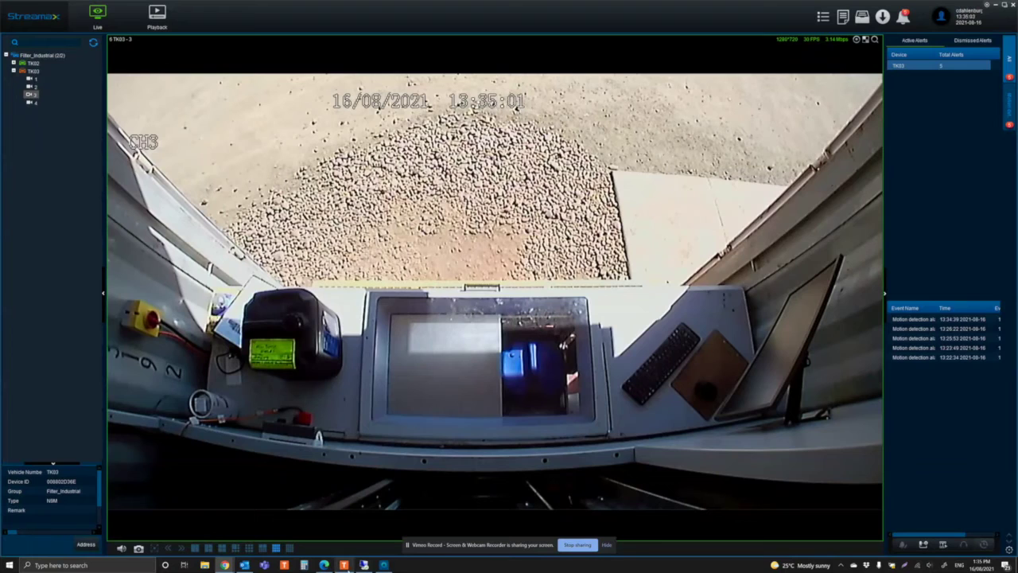
# Confirm TrakKit shows 'Please take your items', then return to the Streamax live camera view.
pyautogui.click(364, 565)
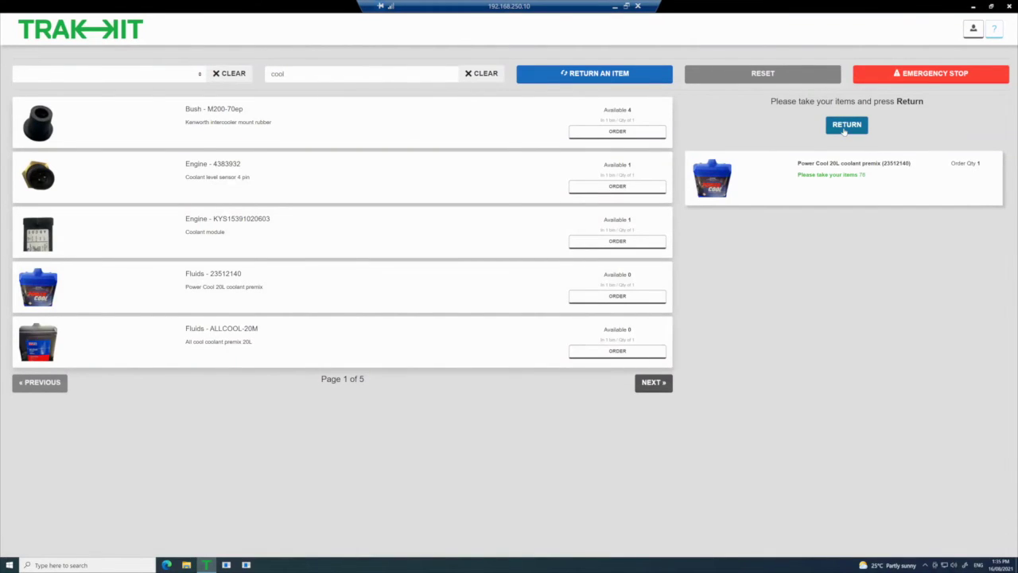
pyautogui.click(614, 5)
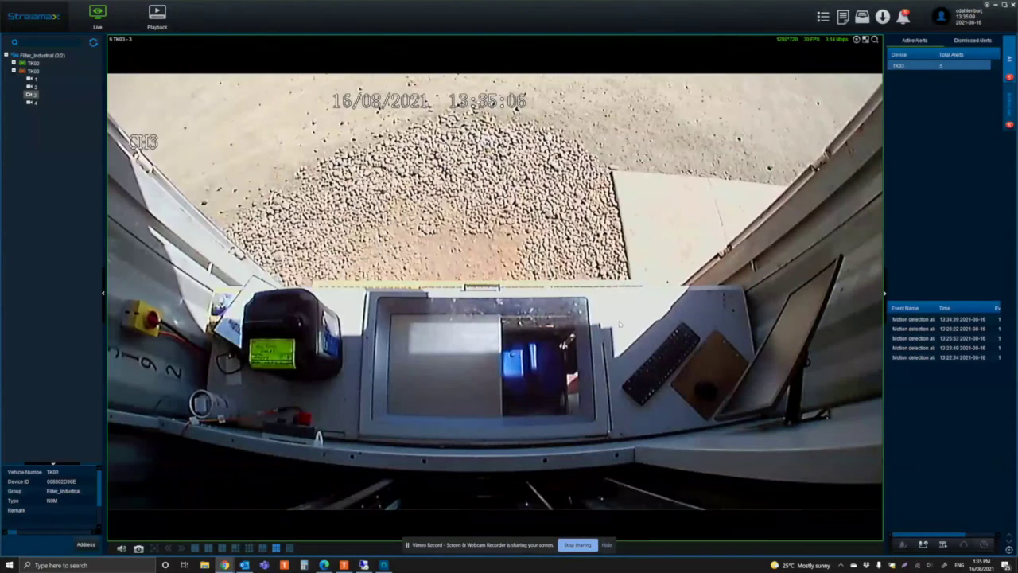